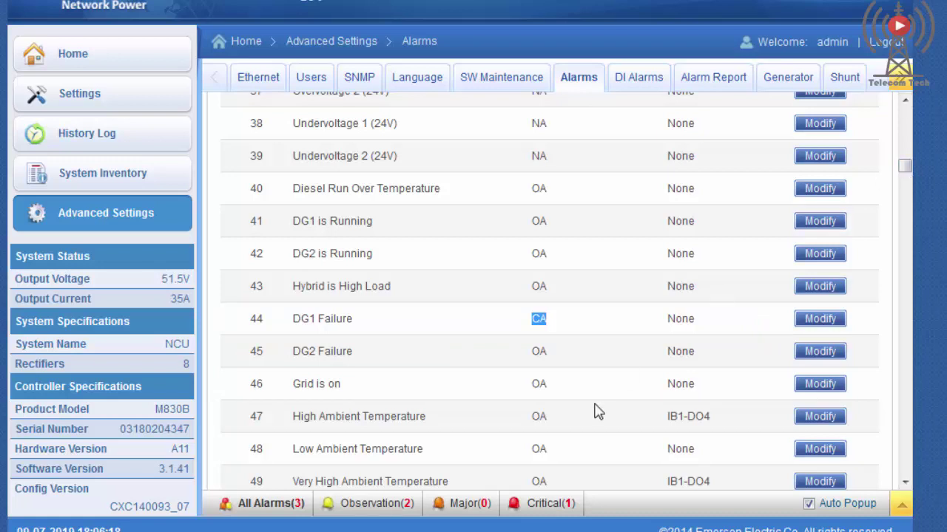
Review the list of all active alarms together with the power system overview
left_click(283, 512)
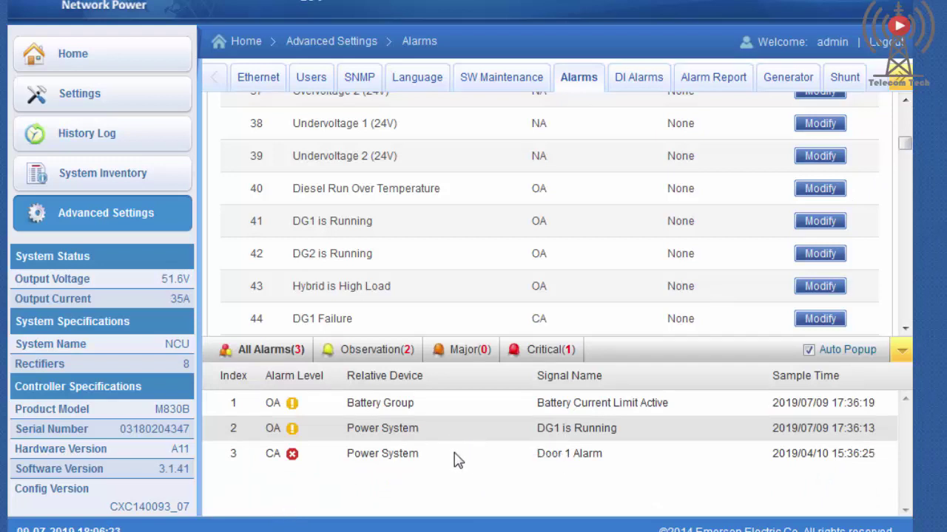
left_click(68, 62)
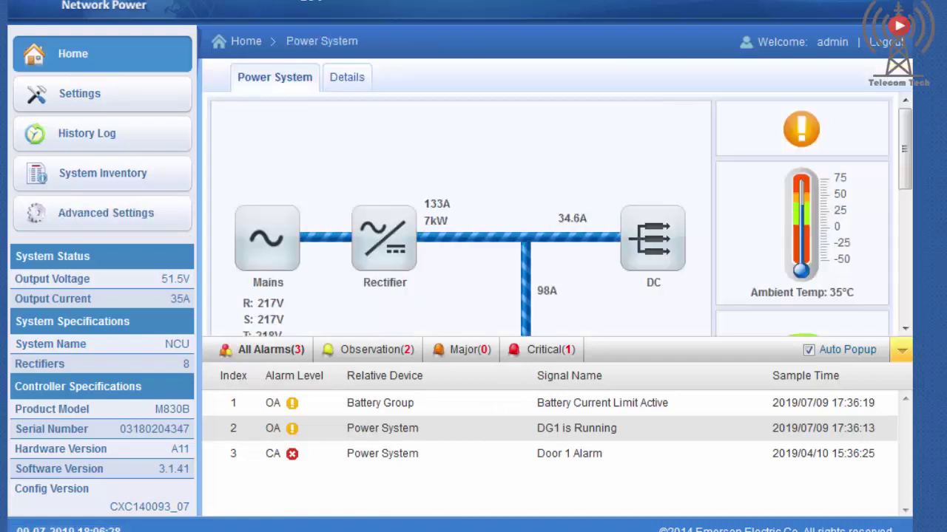
left_click(902, 352)
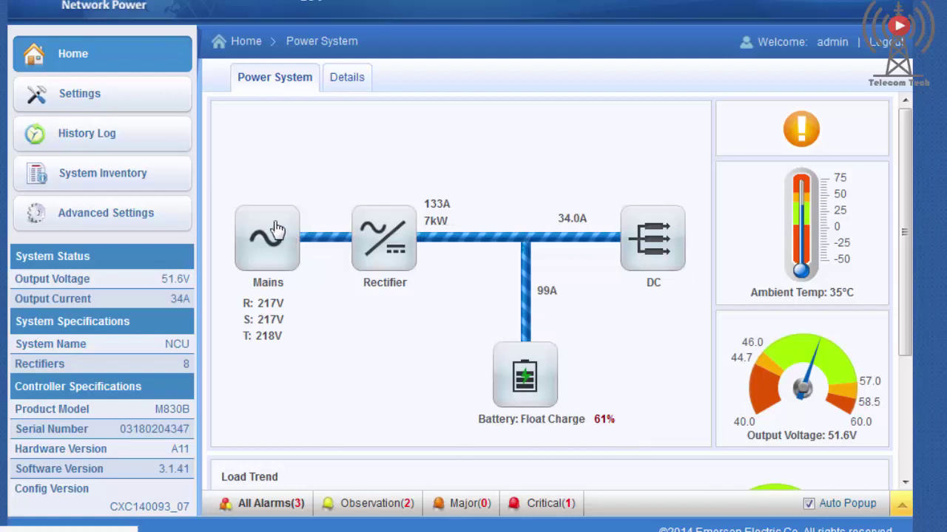
Set the Battery1 Rated Capacity to 300 Ah in the battery charge settings
left_click(67, 96)
left_click(422, 78)
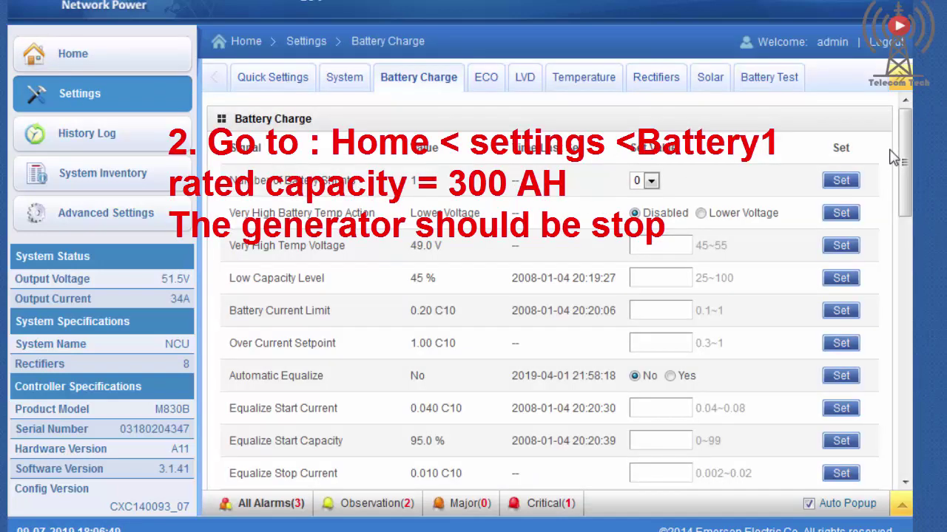
left_click_drag(904, 156, 927, 387)
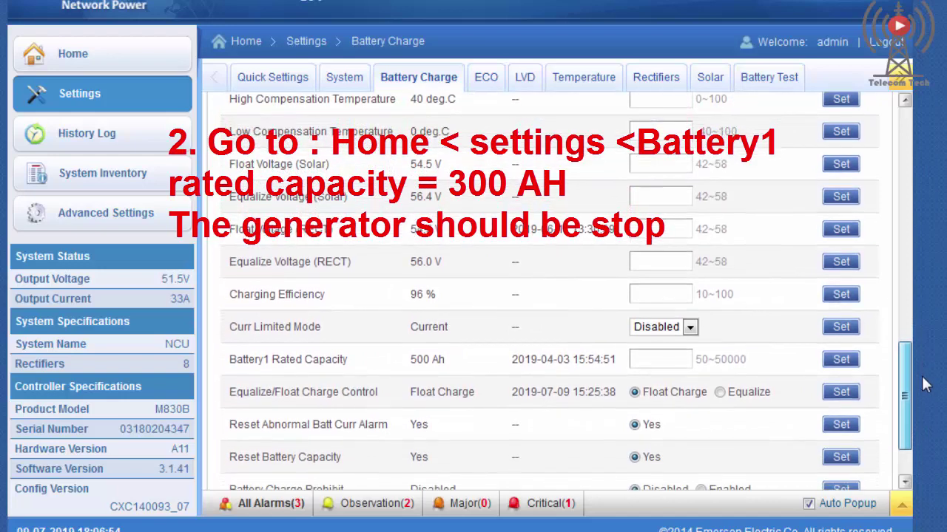
left_click(667, 360)
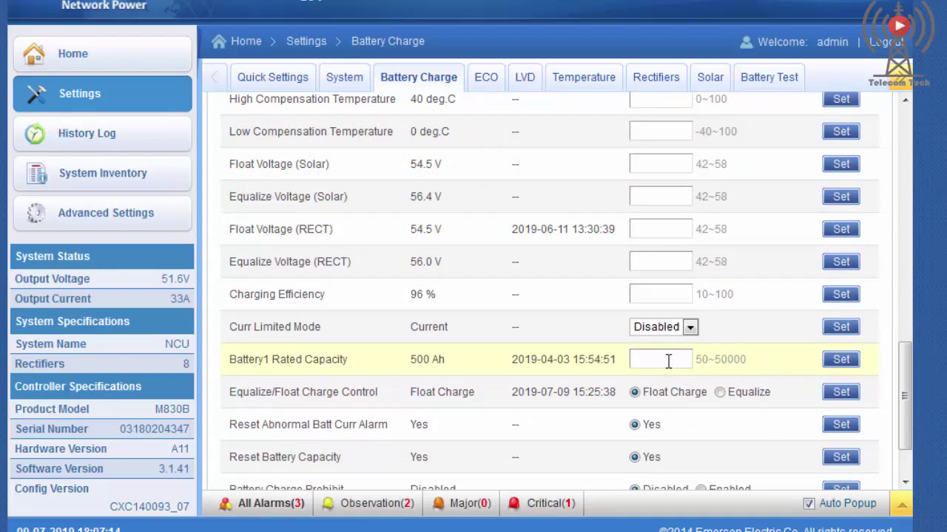
type("300")
left_click(840, 365)
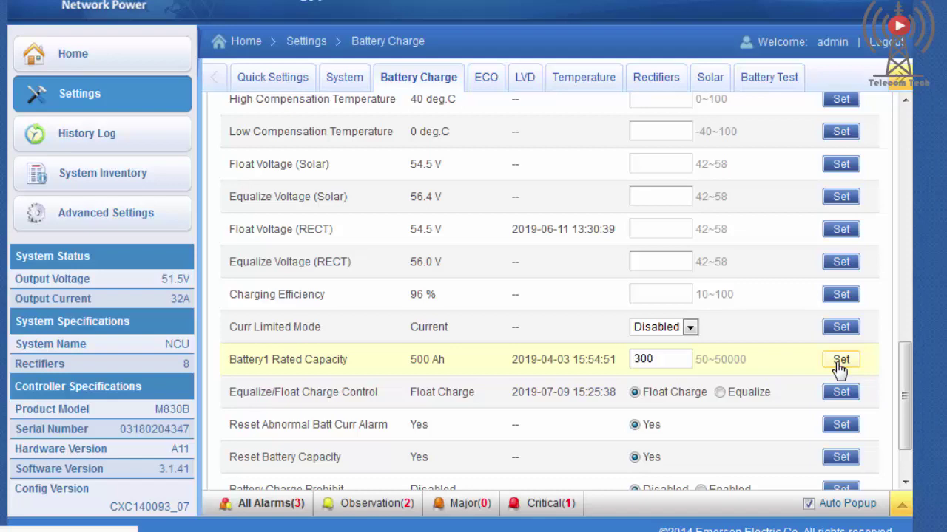
left_click(841, 362)
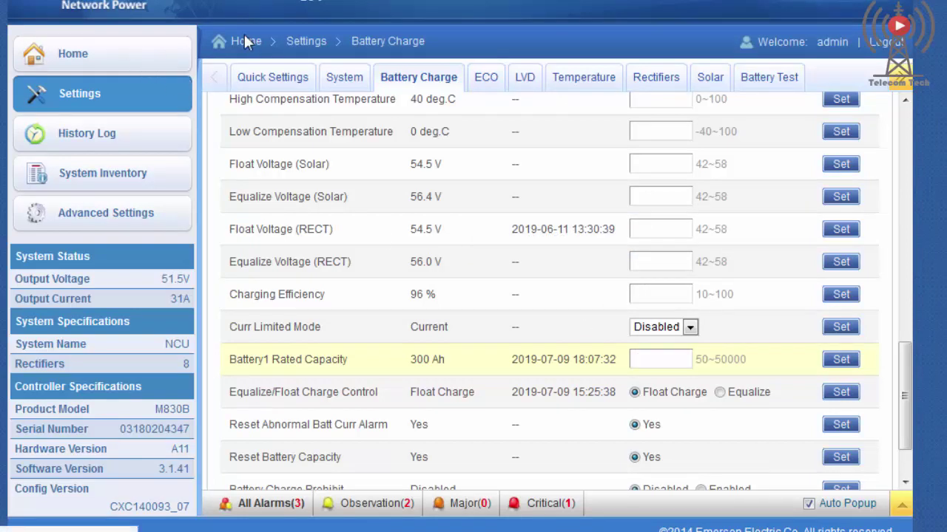
Check the mains, rectifier and battery status on the power system overview and go through the active alarms
left_click(118, 59)
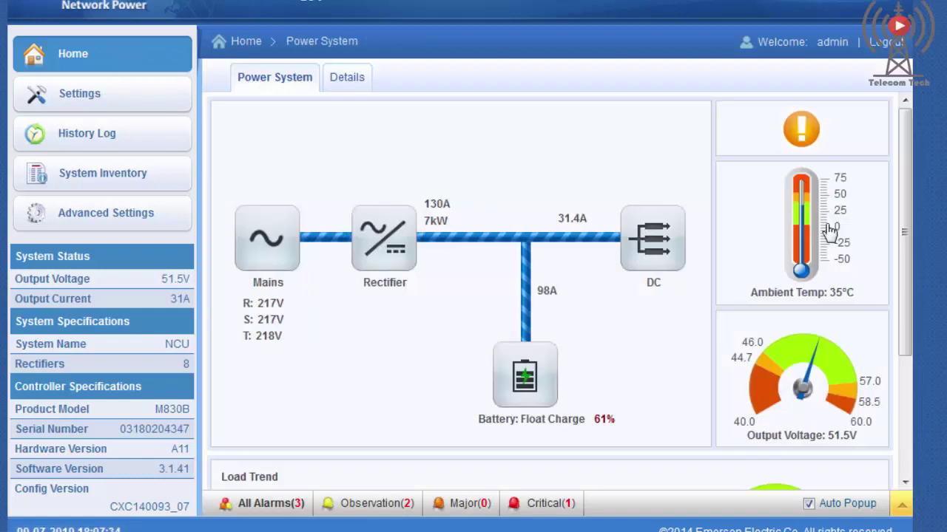
left_click_drag(904, 160, 921, 259)
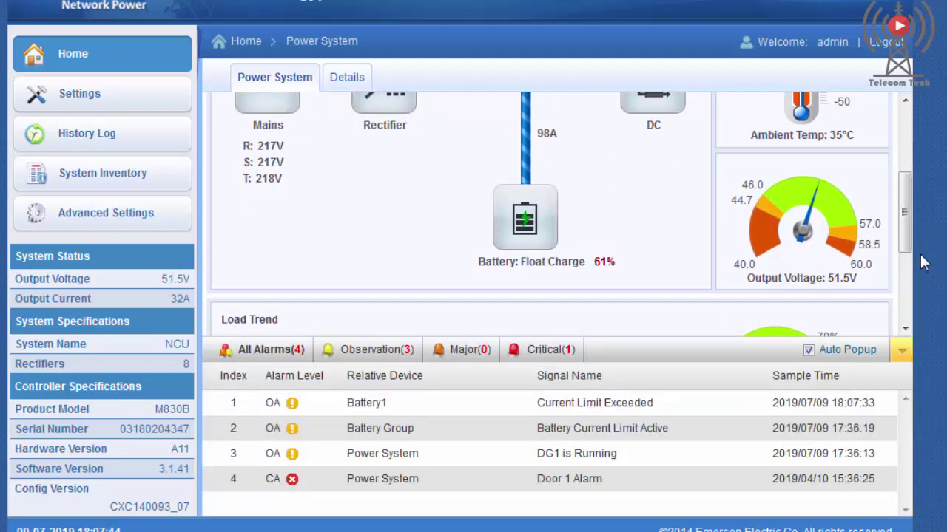
left_click_drag(906, 214, 908, 207)
scroll(905, 201, "up", 4)
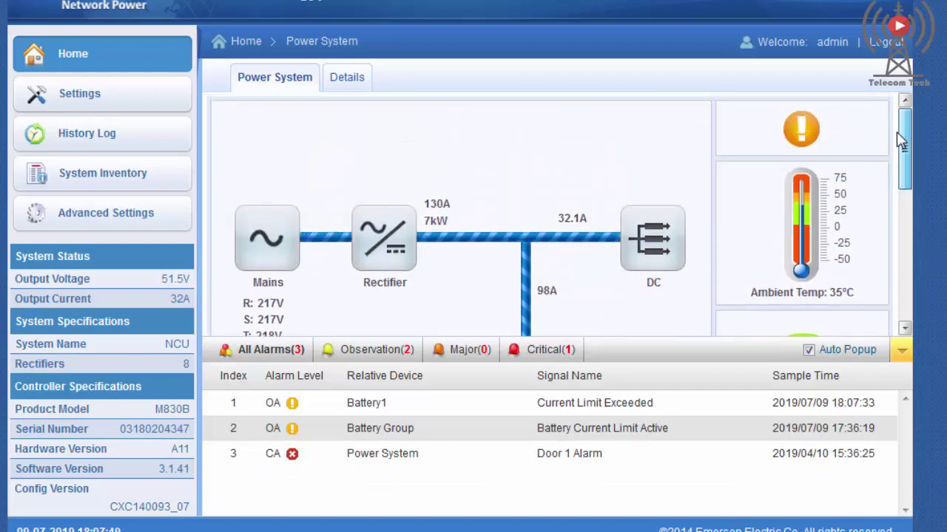
scroll(908, 222, "down", 4)
scroll(907, 230, "down", 2)
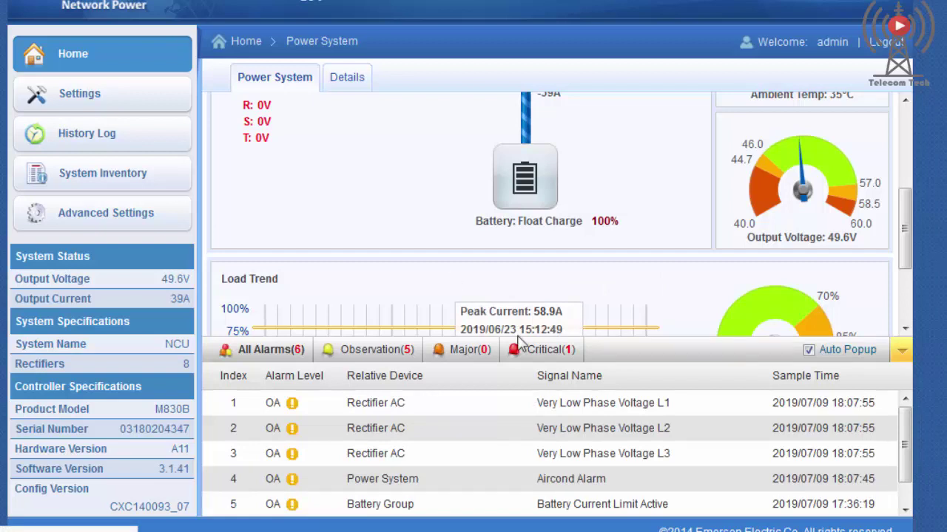
left_click_drag(908, 442, 910, 459)
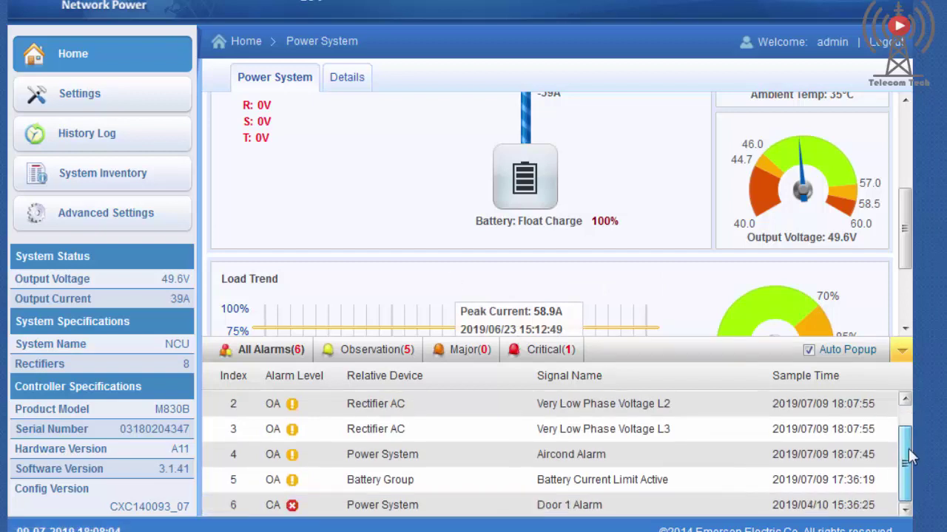
left_click(905, 403)
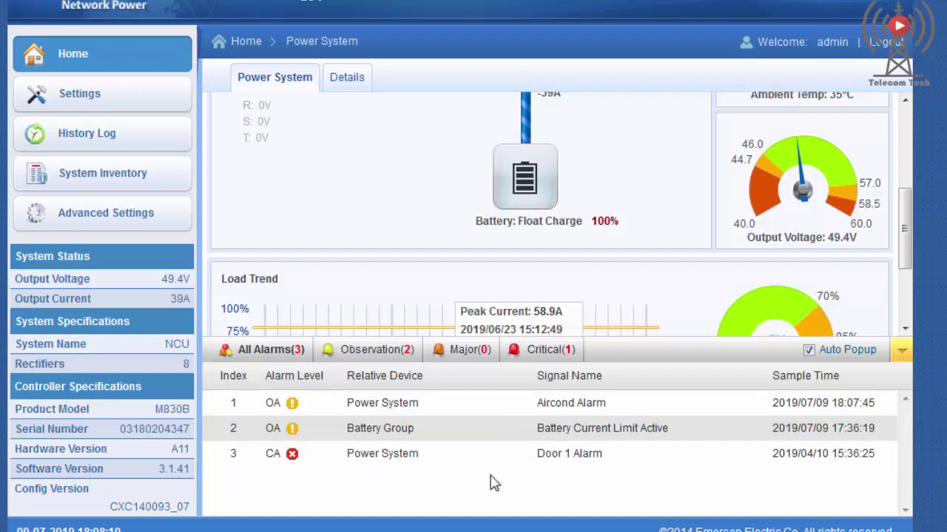
double_click(425, 454)
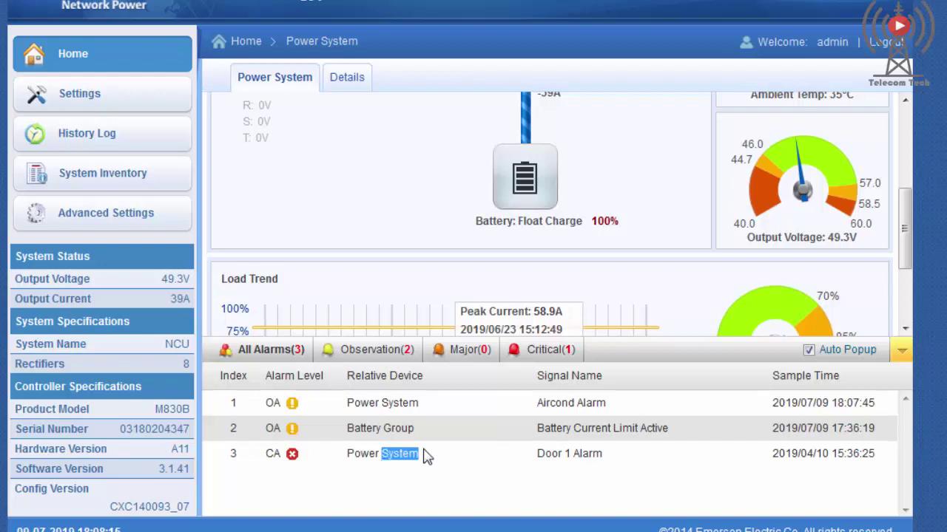
Set the Battery1 Rated Capacity to 1000 Ah in the battery charge settings
left_click(111, 94)
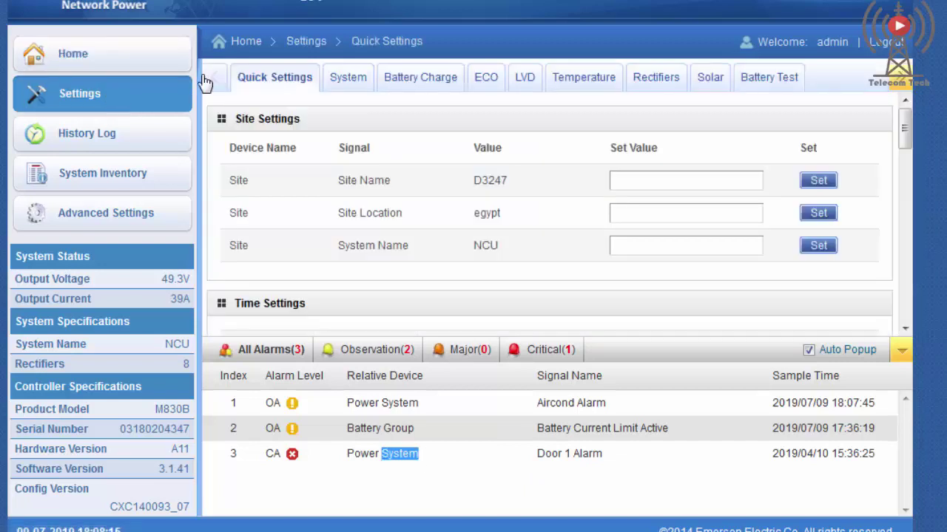
left_click(413, 82)
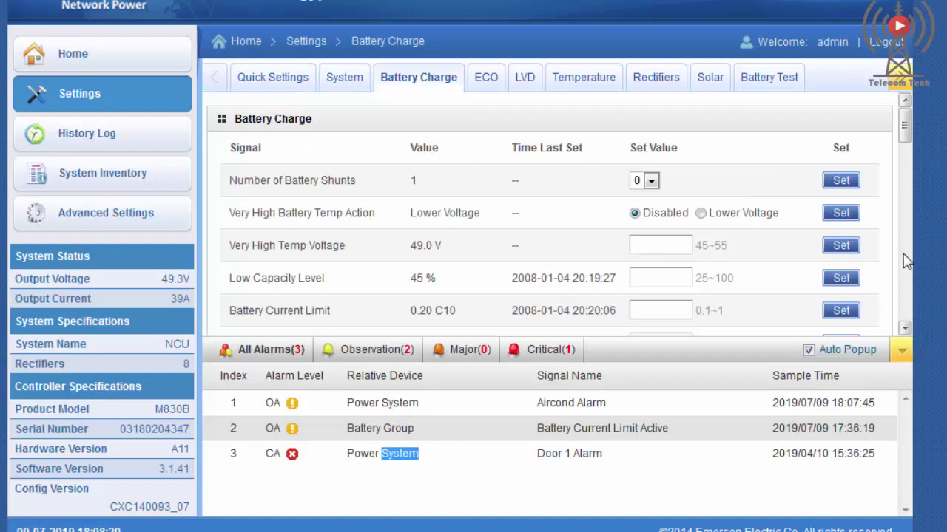
scroll(908, 196, "down", 5)
left_click_drag(908, 194, 908, 213)
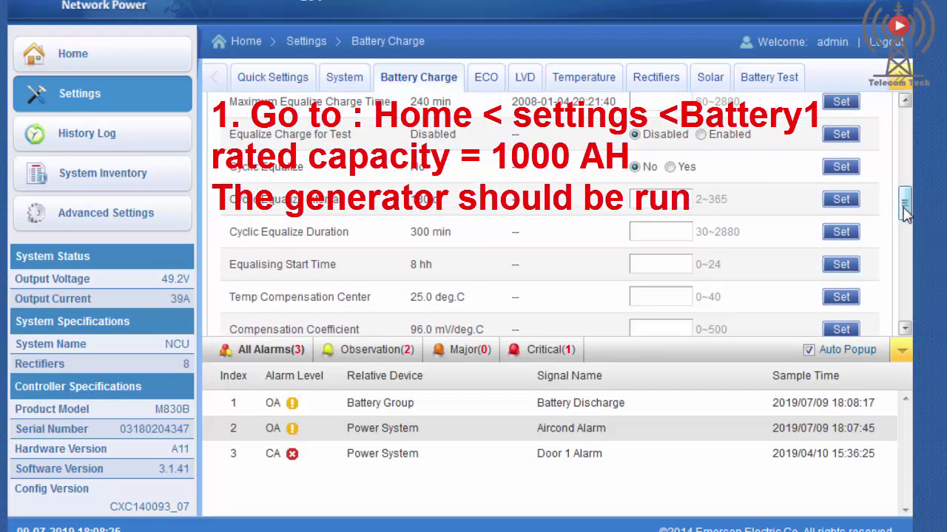
left_click(900, 354)
left_click_drag(903, 318, 904, 394)
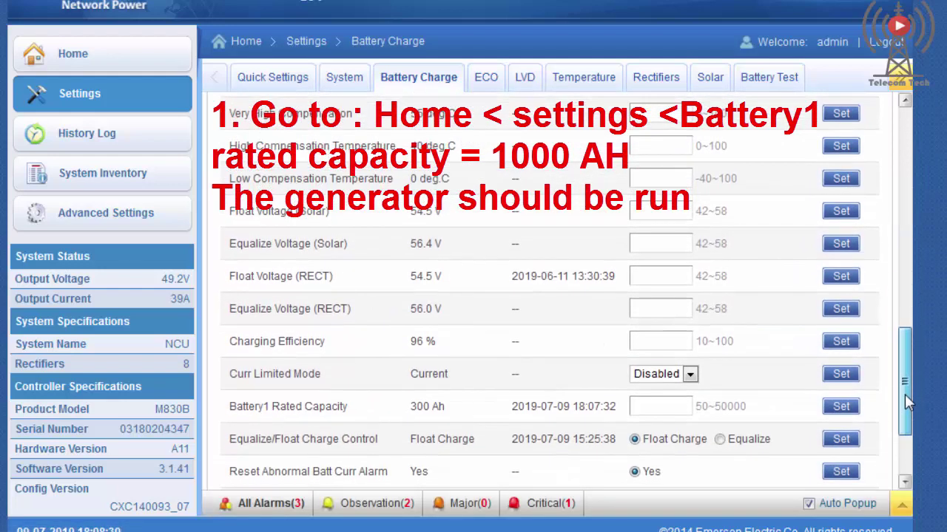
left_click(676, 405)
type("1")
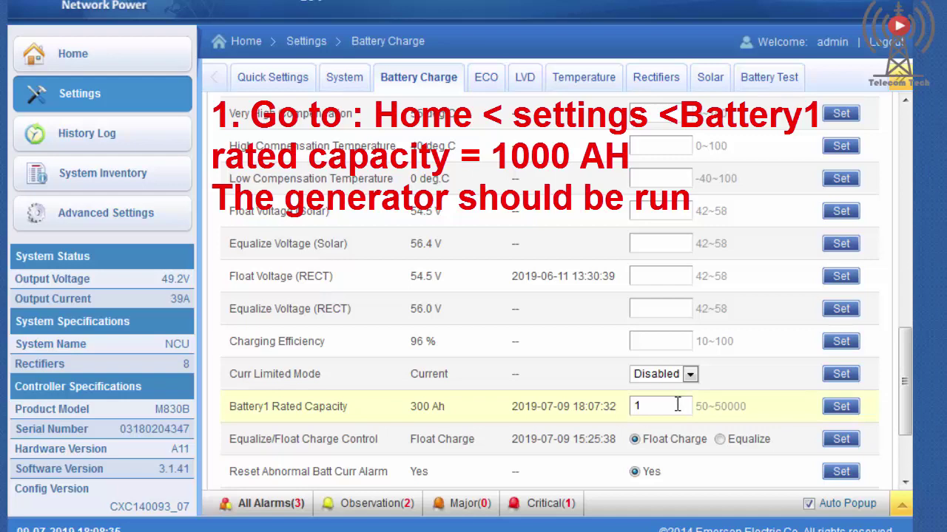
type("000")
left_click(838, 413)
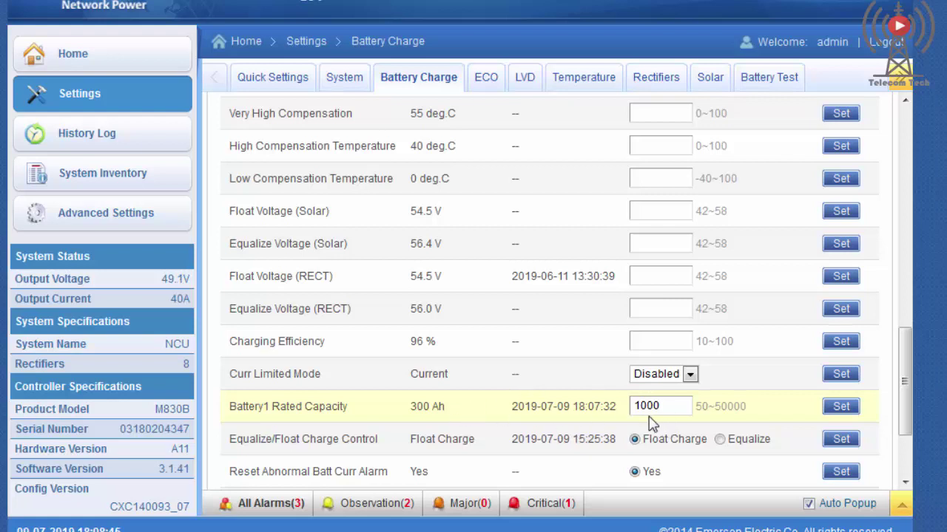
key("Return")
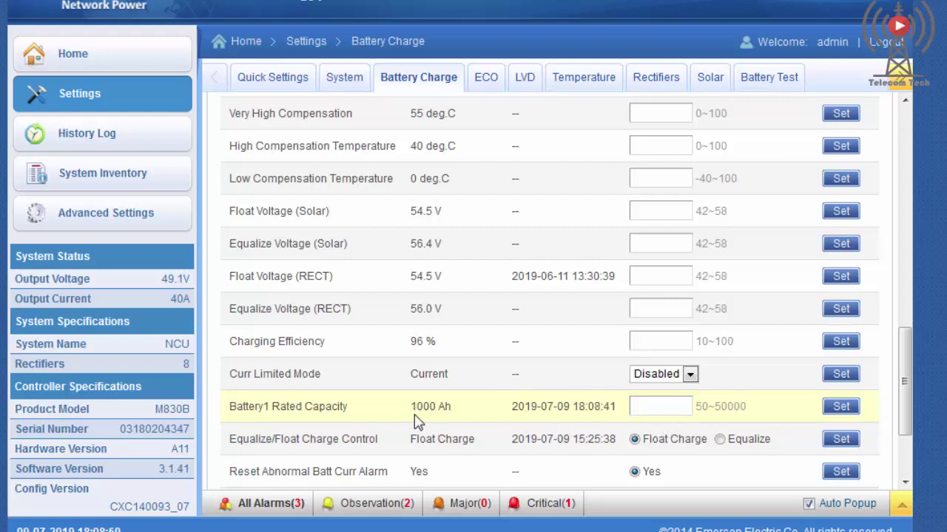
Check the power system overview and the active alarms for the generator's response to the raised battery capacity
left_click(111, 59)
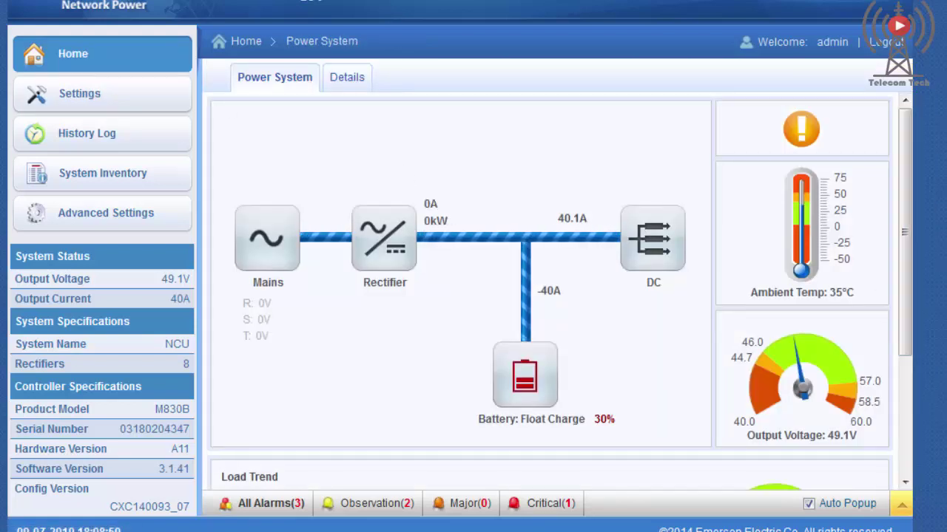
left_click_drag(907, 195, 914, 248)
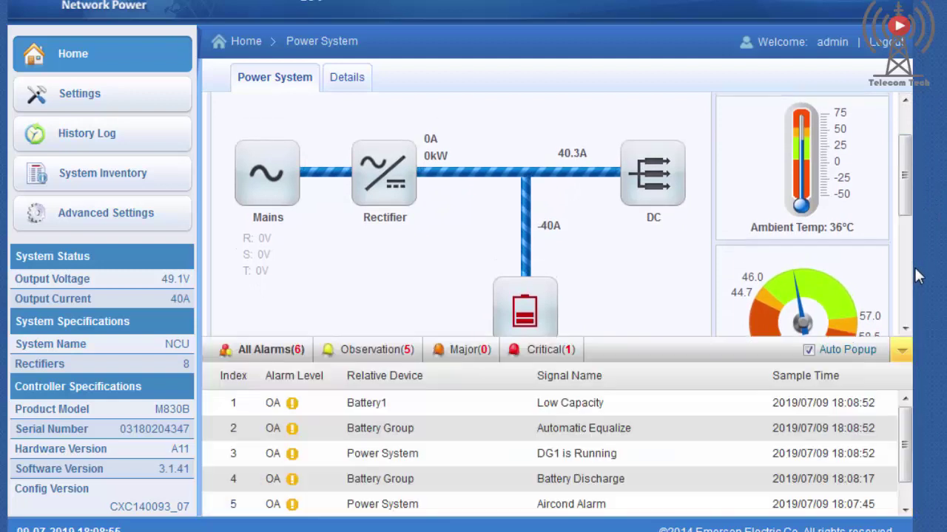
left_click(902, 350)
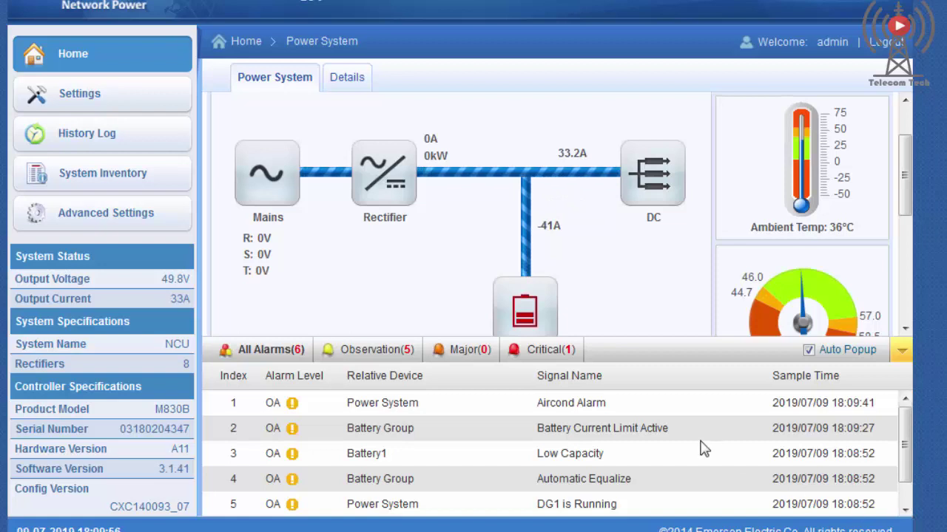
left_click(555, 356)
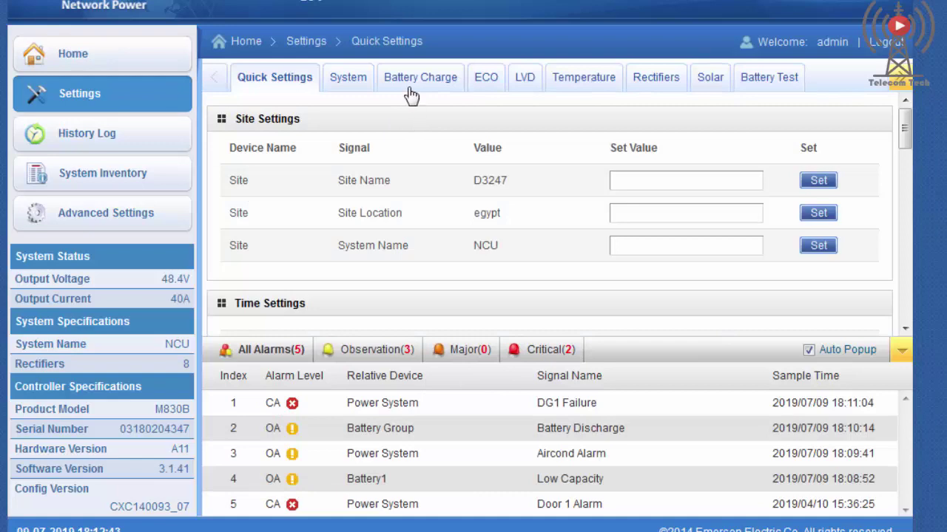
Set the Battery1 Rated Capacity to 500 Ah in the battery charge settings and return to the power system overview
left_click(410, 89)
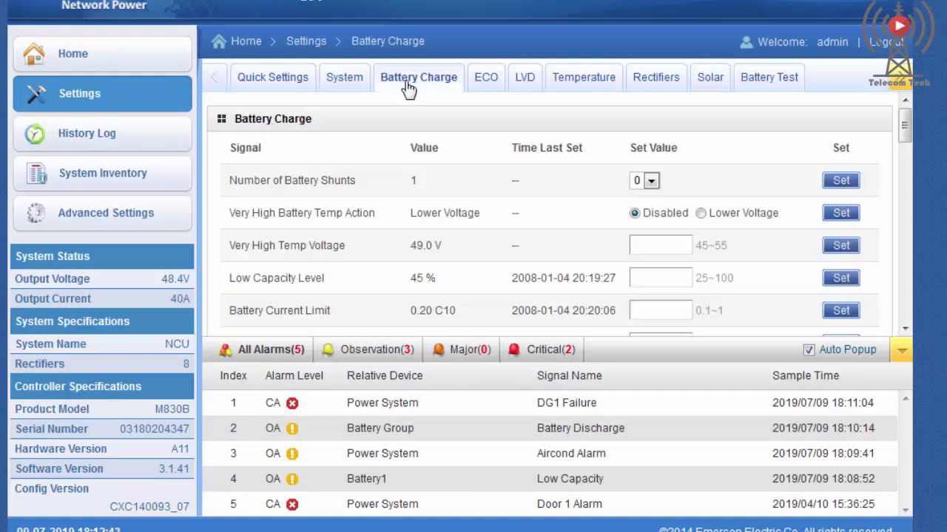
scroll(906, 324, "down", 1)
left_click_drag(903, 131, 904, 283)
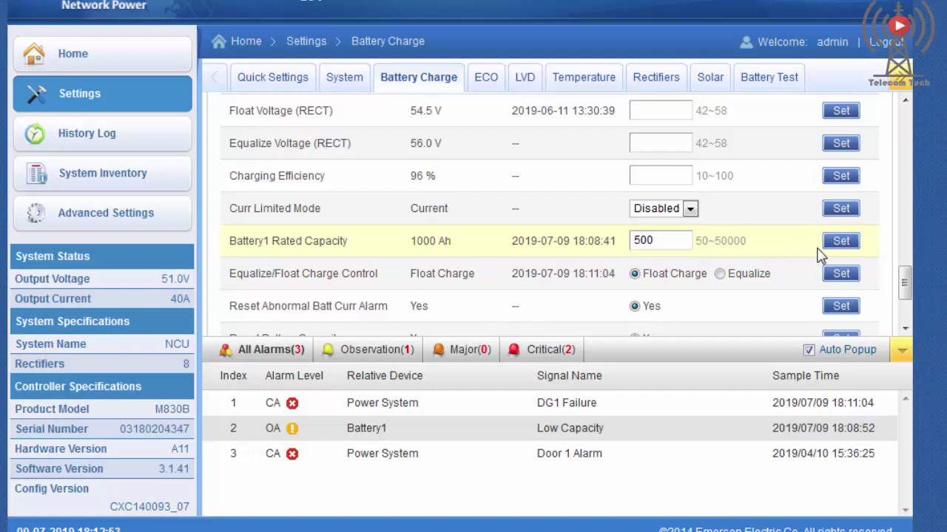
left_click(841, 245)
left_click(99, 65)
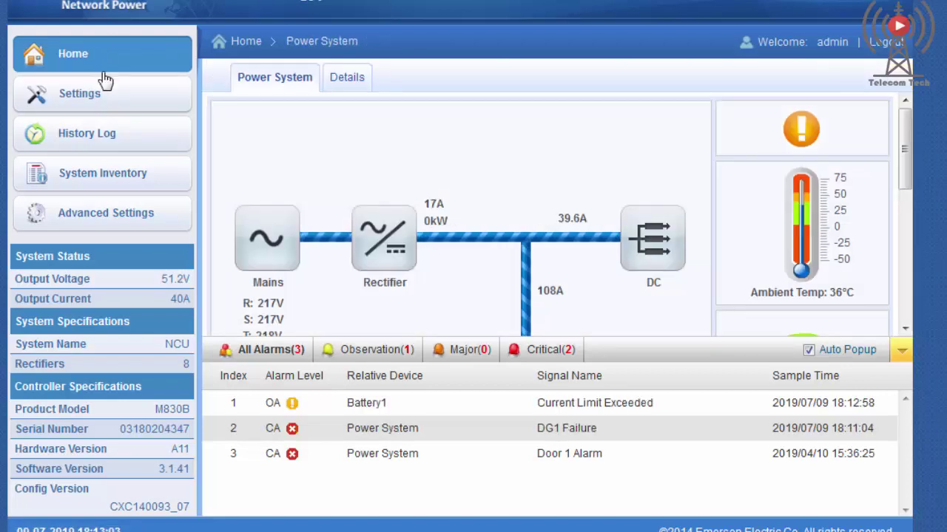
Examine the signal settings in Quick Settings, from the float and equalize voltages down to the Battery1 Rated Capacity
left_click(111, 109)
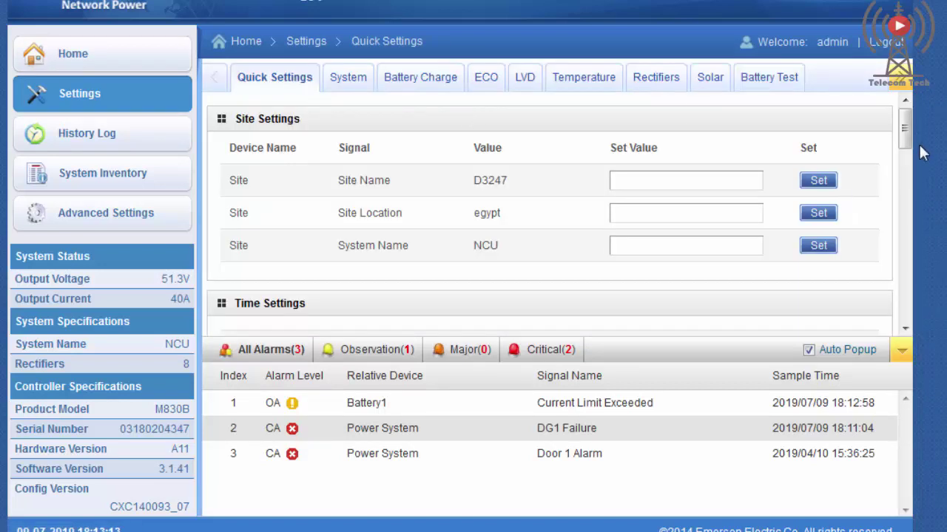
left_click(902, 352)
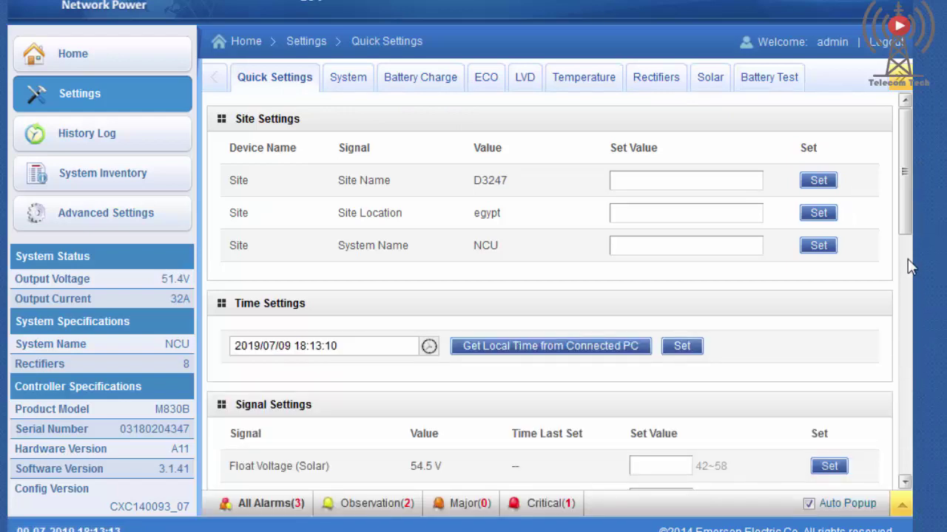
left_click_drag(909, 205, 912, 316)
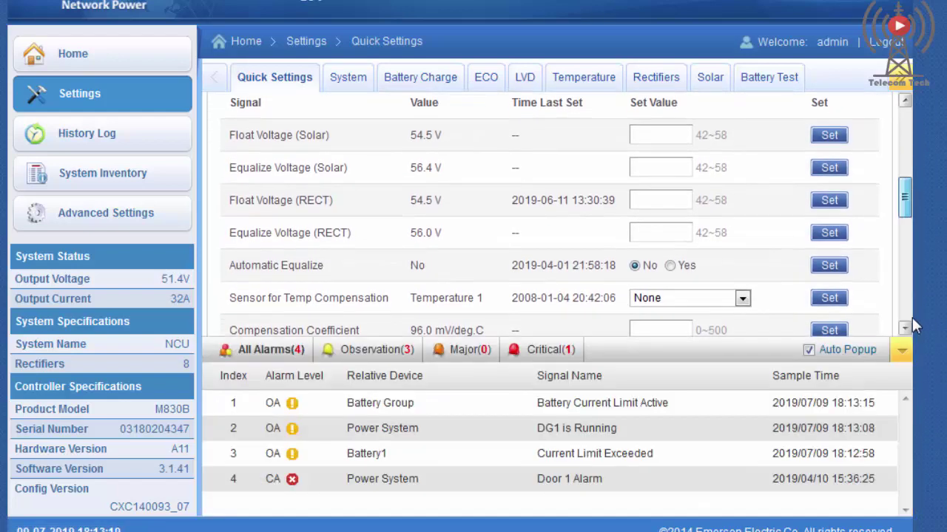
scroll(911, 318, "down", 3)
left_click(902, 350)
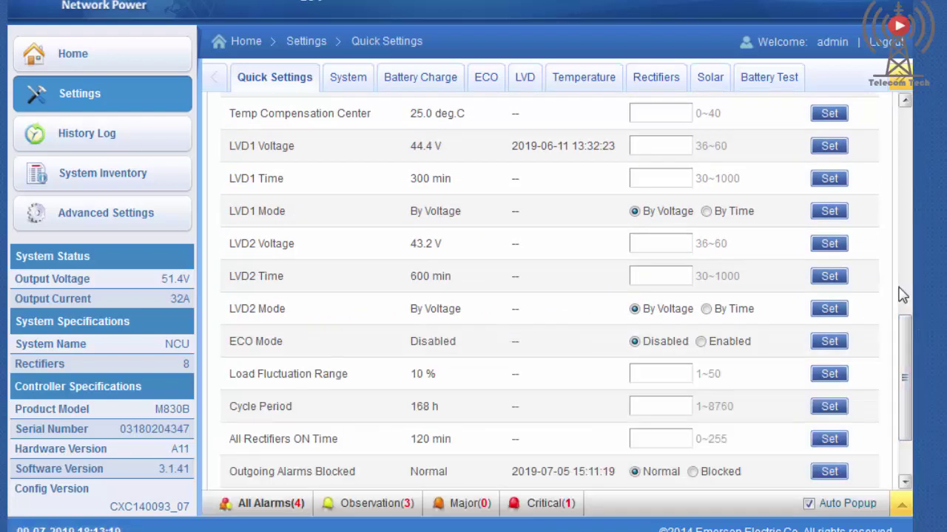
scroll(902, 361, "down", 2)
left_click_drag(905, 363, 905, 371)
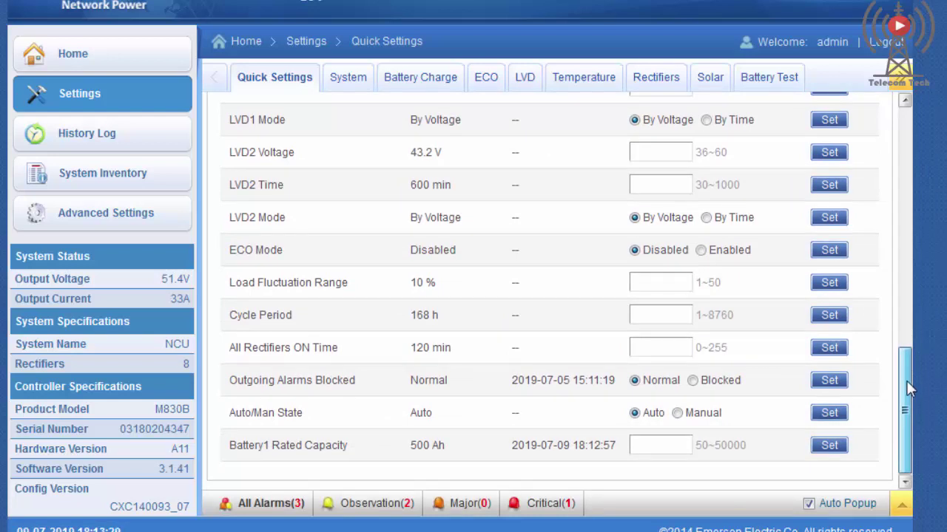
left_click_drag(909, 390, 883, 257)
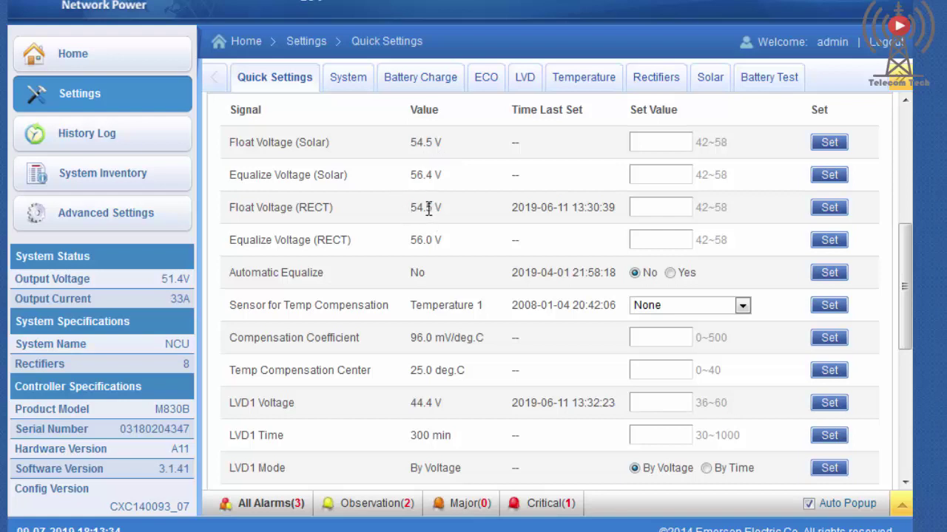
Check the Float Voltage (RECT) value in the quick signal settings
left_click_drag(415, 211, 436, 209)
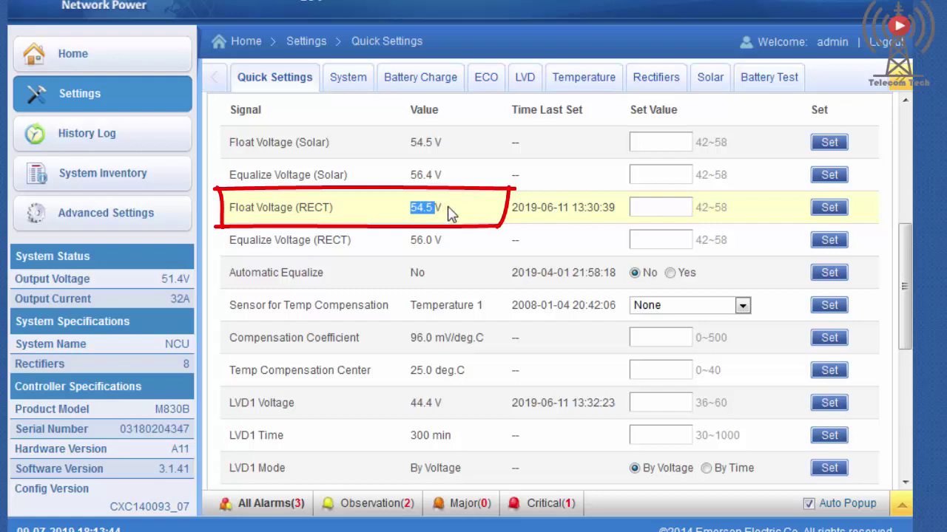
left_click_drag(447, 212, 412, 211)
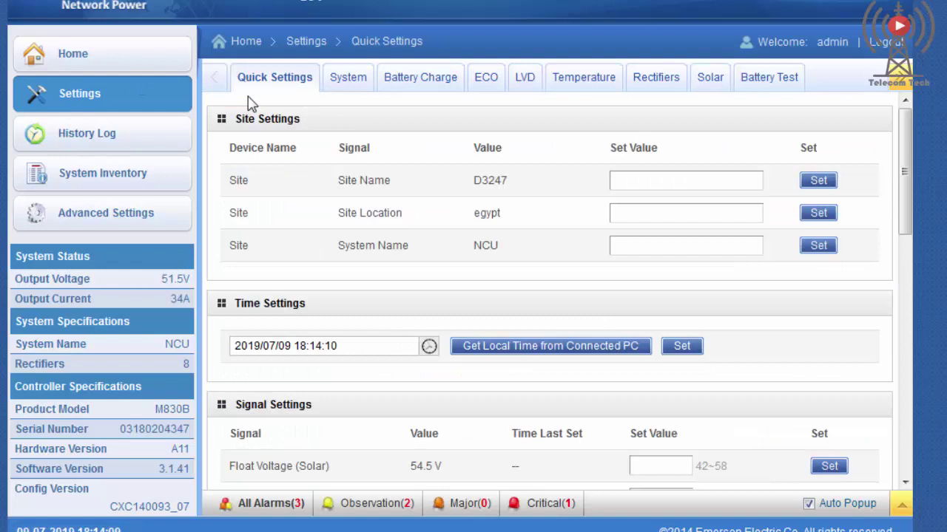
Open the System settings and expand the Power System signals down to the overvoltage and undervoltage thresholds
left_click(74, 104)
left_click(900, 80)
left_click(214, 80)
left_click(350, 81)
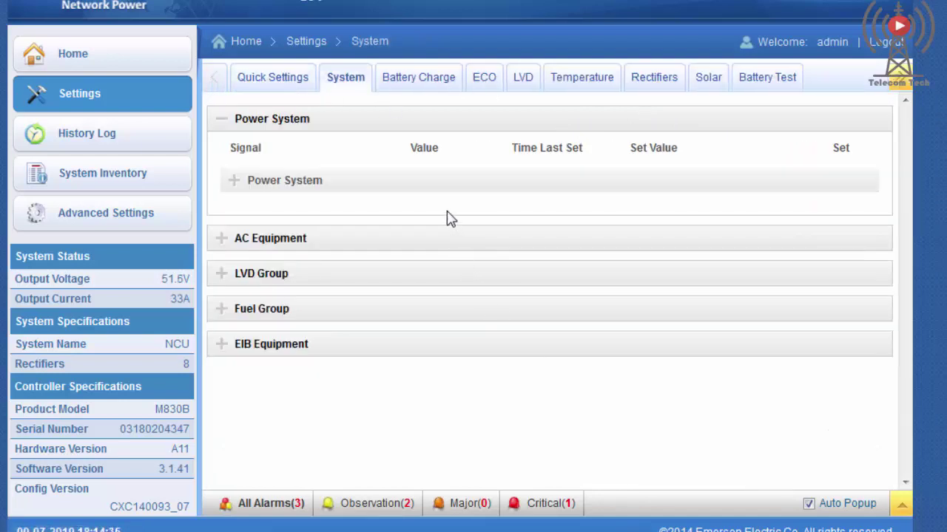
left_click(423, 180)
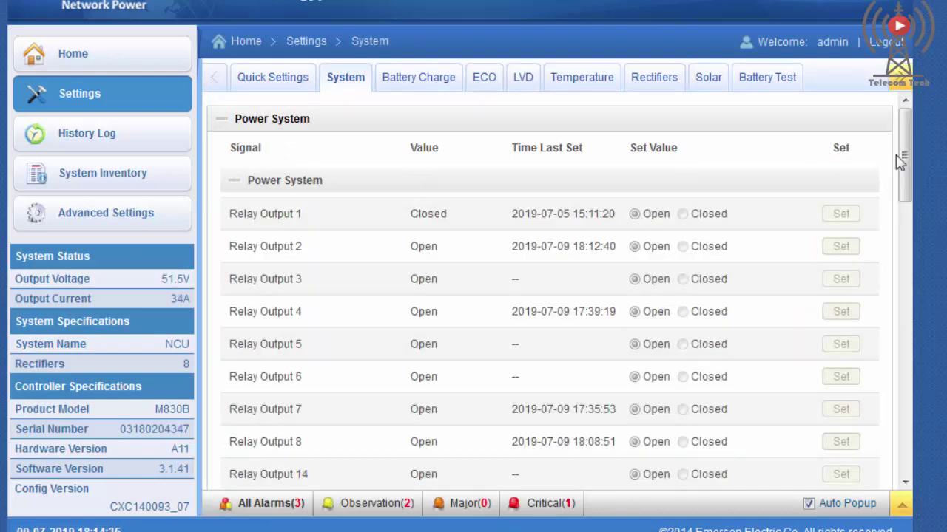
left_click_drag(904, 145, 920, 315)
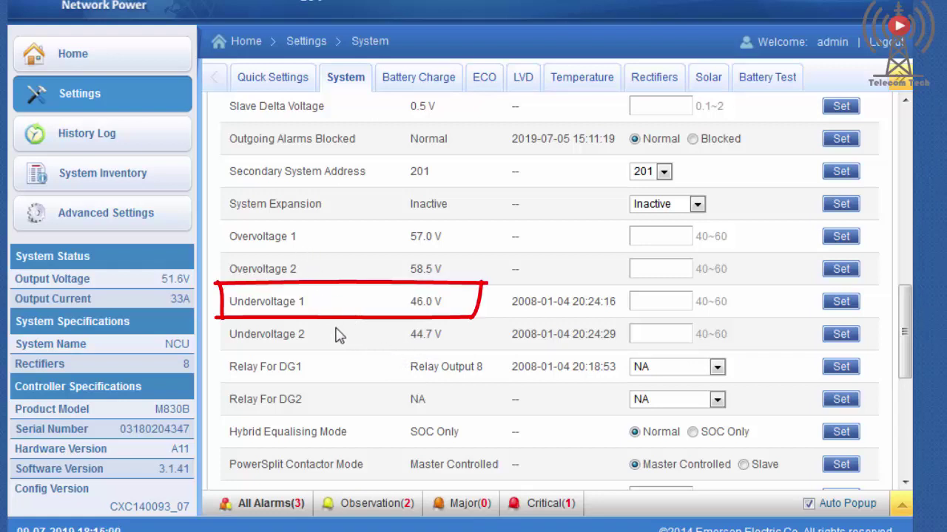
Examine the Undervoltage 1 and Undervoltage 2 thresholds and the remaining Power System settings down to Running Way (For Solar)
left_click_drag(412, 302, 457, 305)
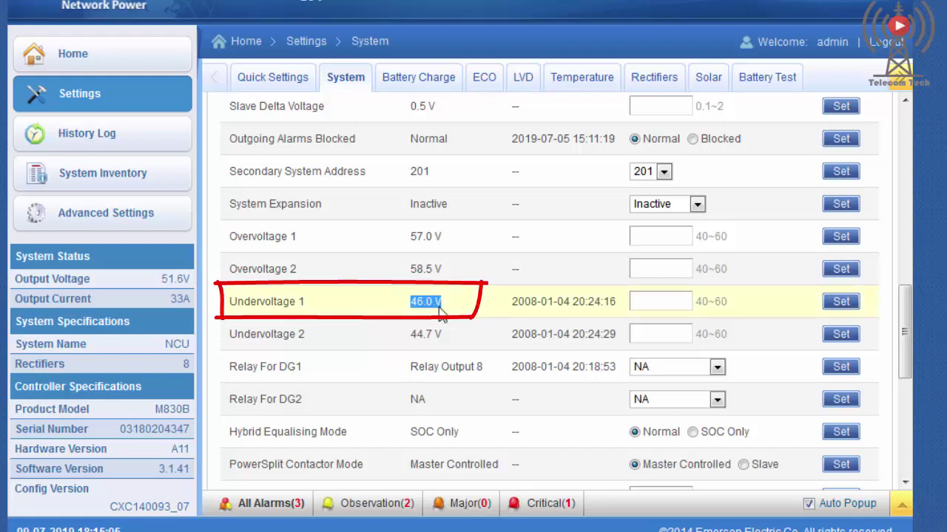
left_click(425, 341)
left_click_drag(410, 334, 445, 350)
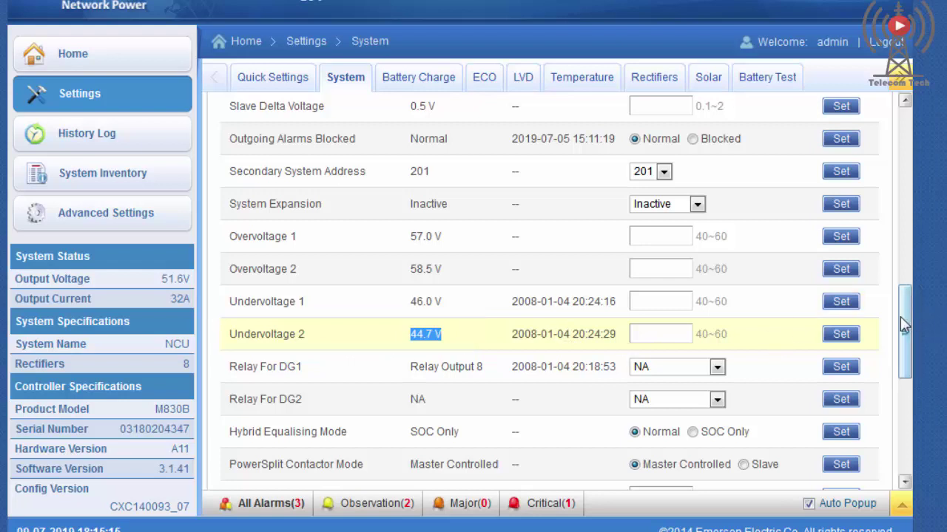
left_click_drag(899, 318, 909, 345)
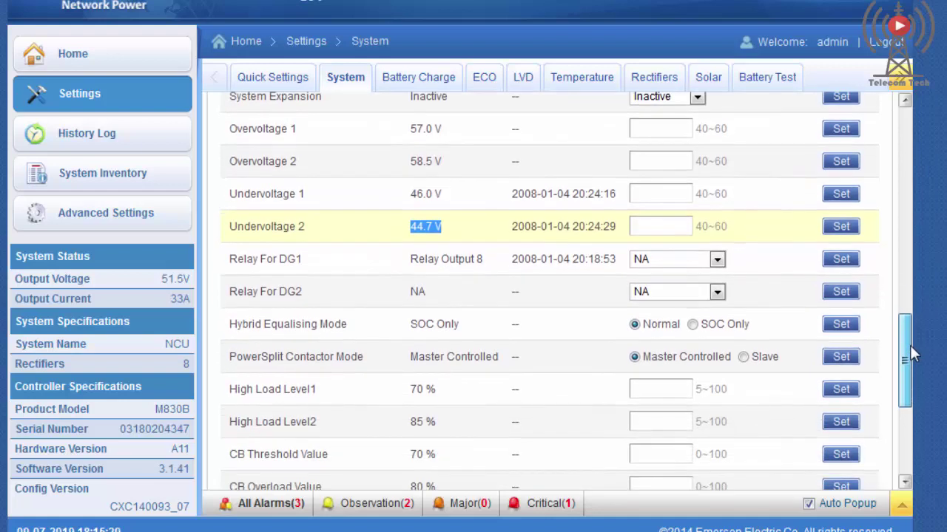
left_click_drag(909, 346, 921, 410)
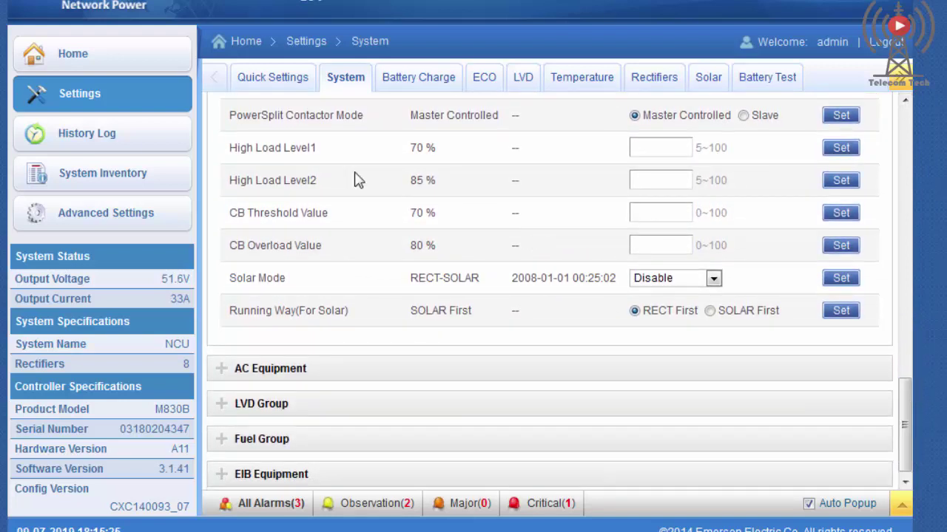
Look up the alarm level and relay assigned to Undervoltage 1 in the advanced alarm settings
left_click(109, 214)
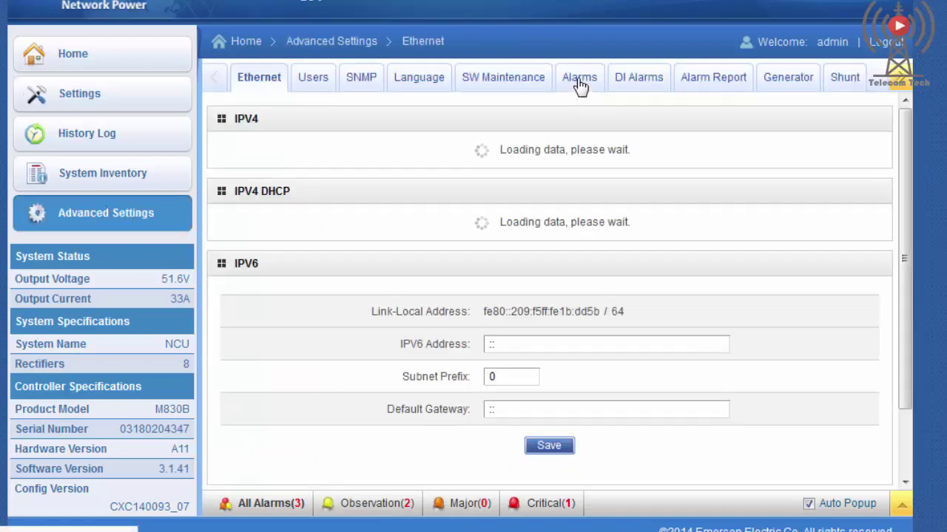
left_click(579, 82)
left_click_drag(905, 111, 908, 167)
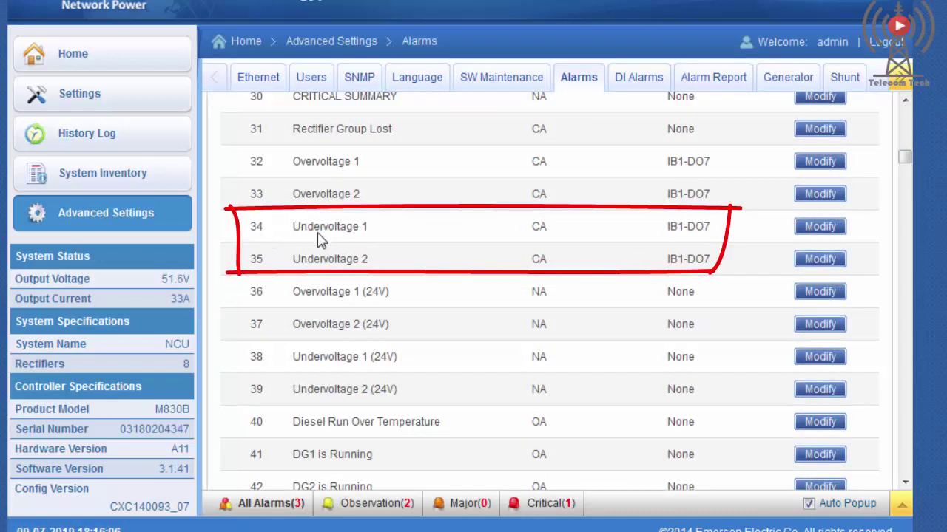
mouse_move(321, 237)
left_mouse_down()
mouse_move(522, 275)
mouse_move(606, 224)
mouse_move(719, 234)
left_mouse_up()
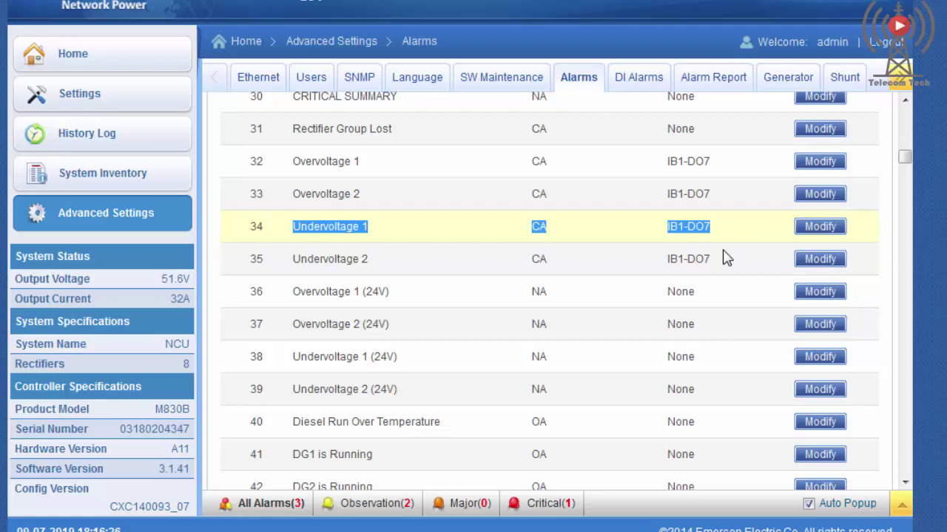
View the Undervoltage 1 alarm's level and relay options, accepting the Windows 7 Basic color scheme, and close them without changes
left_click(820, 227)
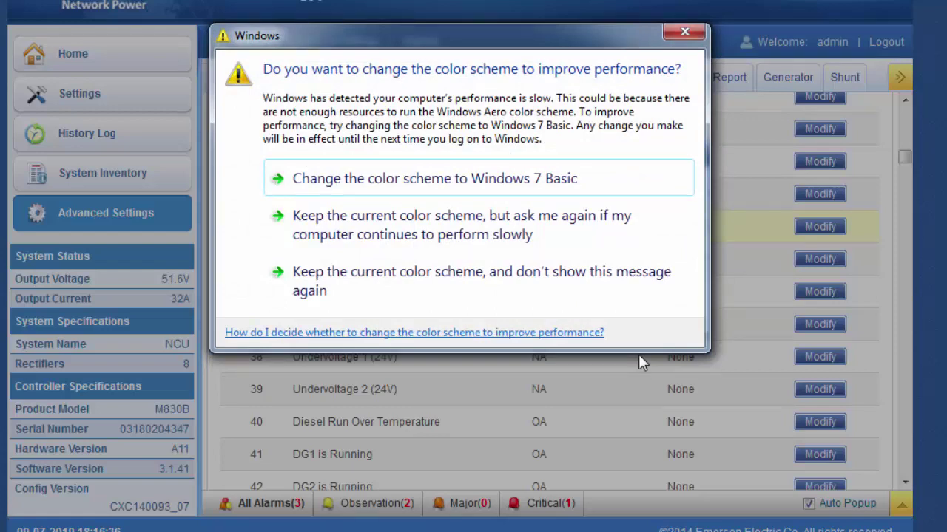
left_click(528, 178)
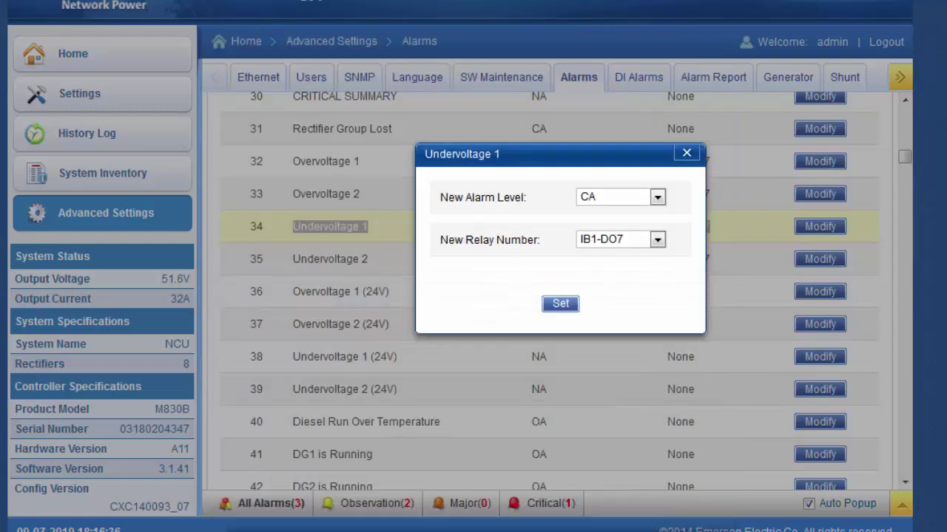
left_click(510, 307)
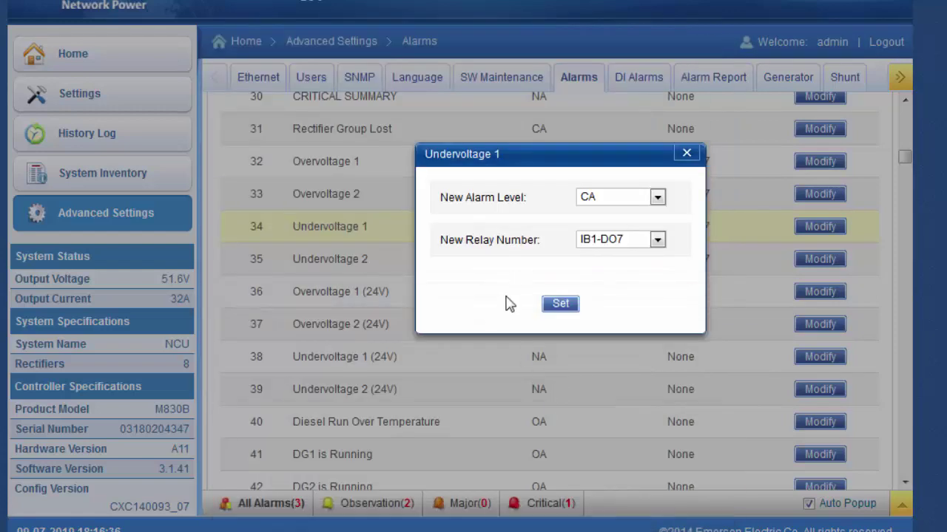
left_click(685, 155)
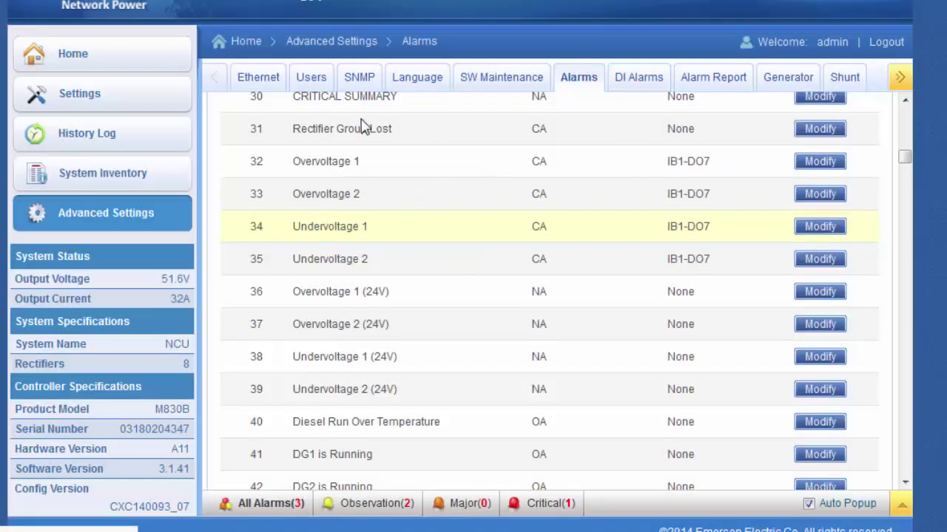
Query the alarm history log for all devices from 2019/07/08 to 2019/07/09
left_click(117, 66)
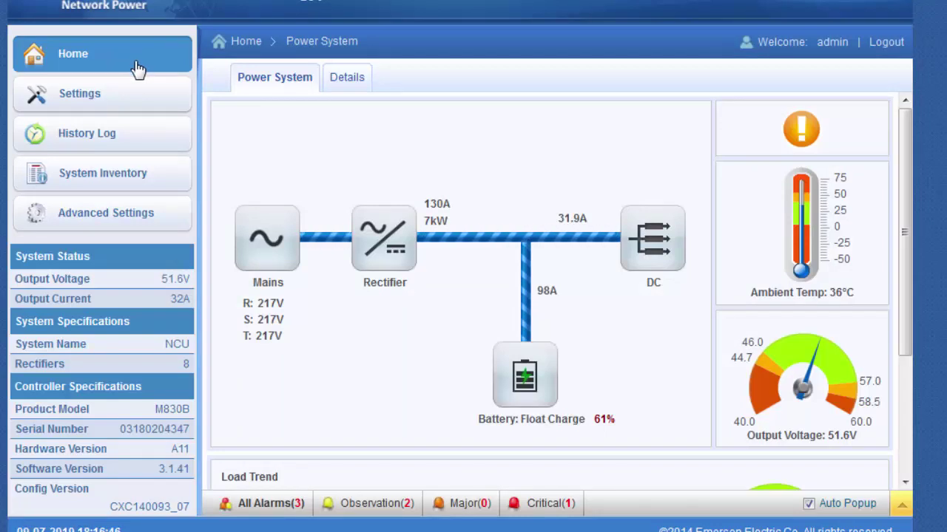
left_click(114, 140)
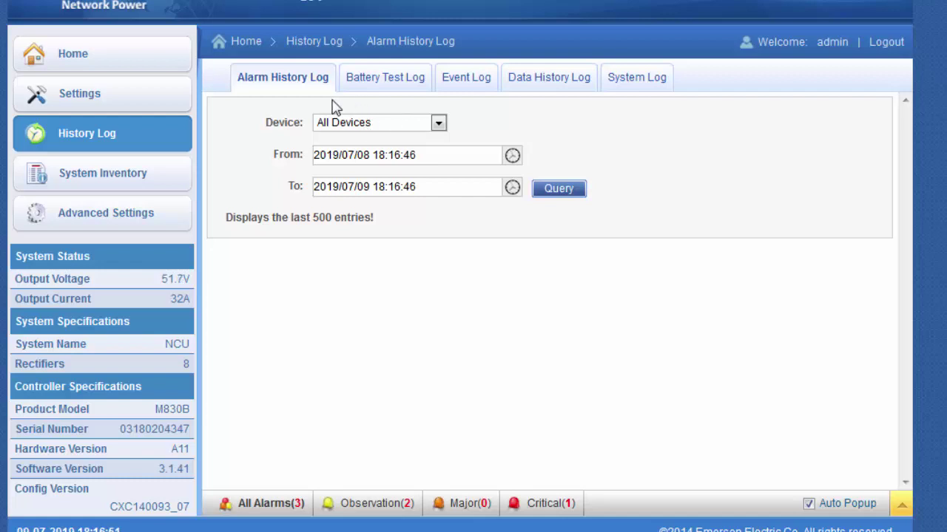
left_click(302, 91)
left_click(562, 192)
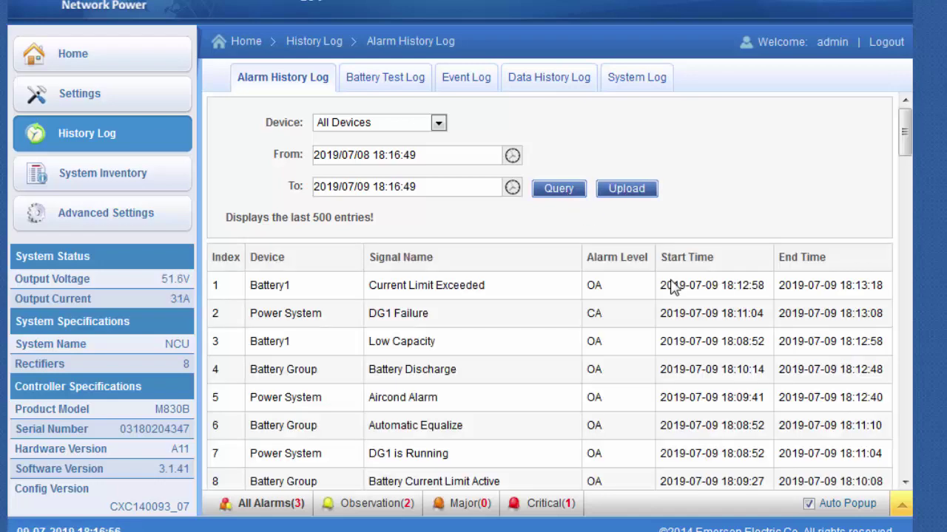
Examine the alarm history entries for the DG1, battery and undervoltage alarms with their start and end times
scroll(908, 141, "down", 2)
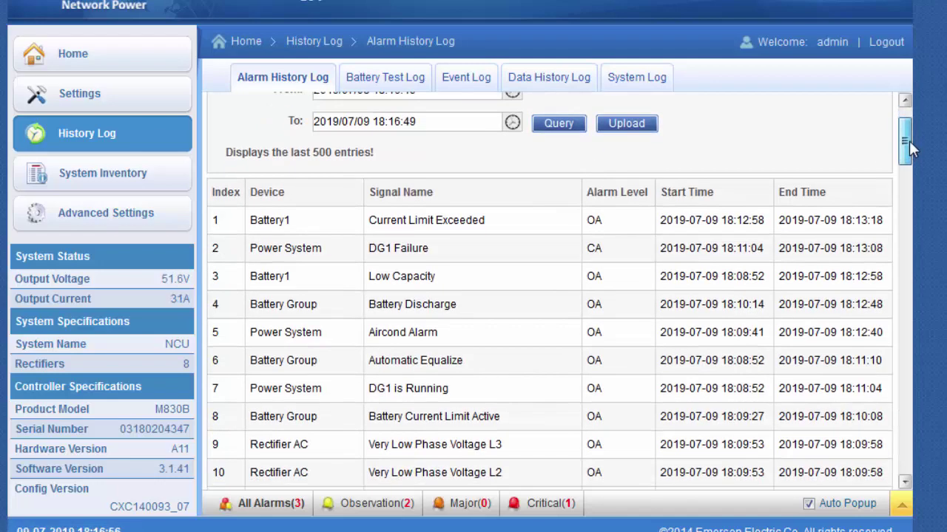
left_click_drag(909, 141, 945, 385)
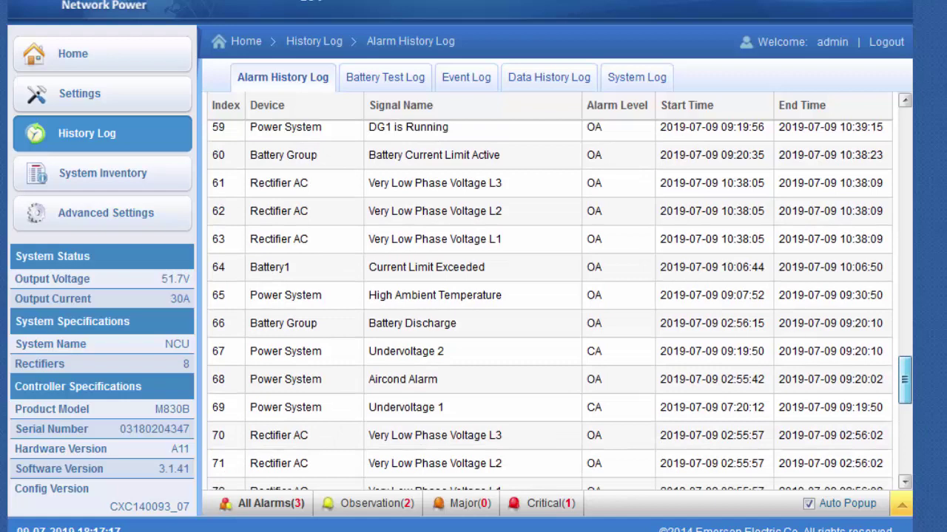
left_click_drag(945, 385, 925, 214)
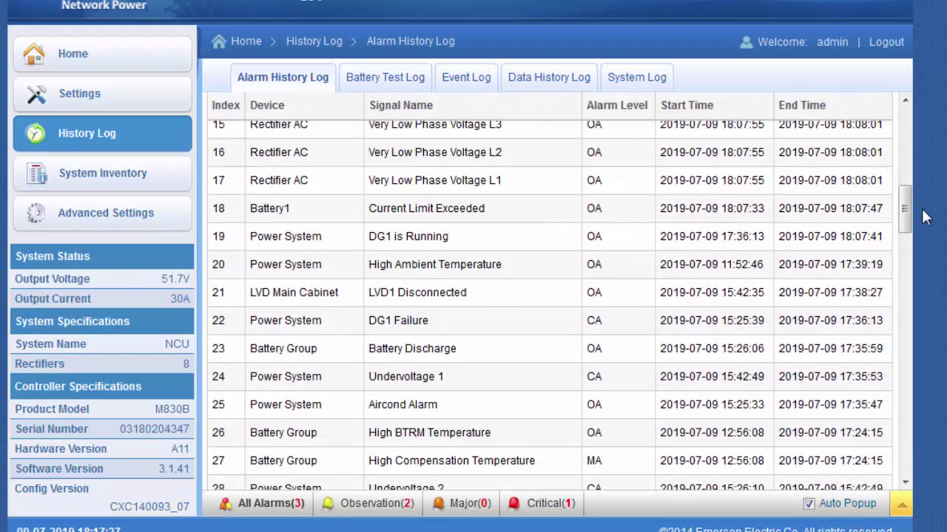